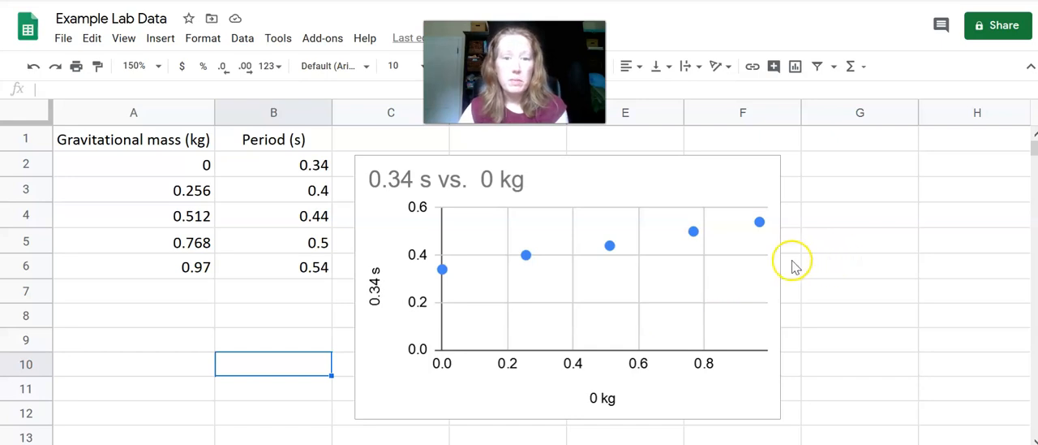
Open the chart editor for the scatter chart and expand its chart and axis title settings
{"action": "left_click", "coordinate": [688, 179]}
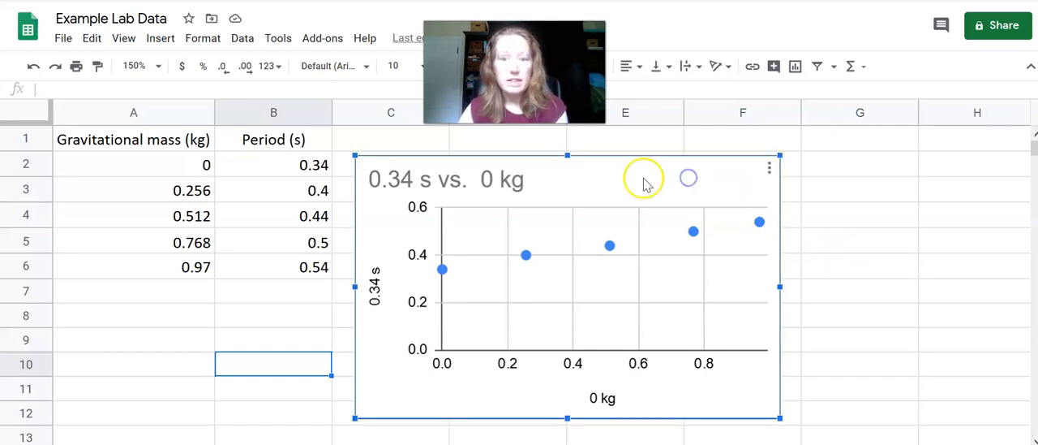
{"action": "left_click", "coordinate": [769, 168]}
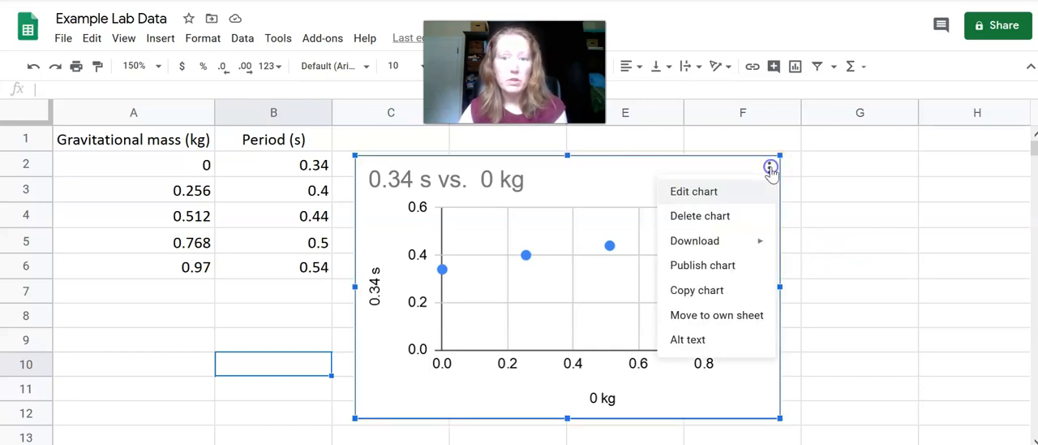
{"action": "left_click", "coordinate": [708, 191]}
{"action": "scroll", "coordinate": [882, 252], "scroll_direction": "up", "scroll_amount": 2}
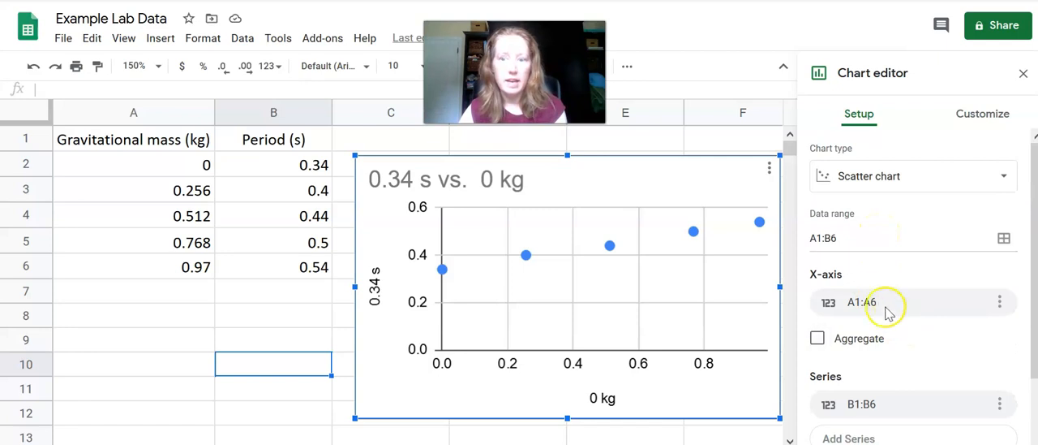
{"action": "scroll", "coordinate": [911, 321], "scroll_direction": "down", "scroll_amount": 2}
{"action": "scroll", "coordinate": [924, 308], "scroll_direction": "up", "scroll_amount": 2}
{"action": "left_click", "coordinate": [992, 114]}
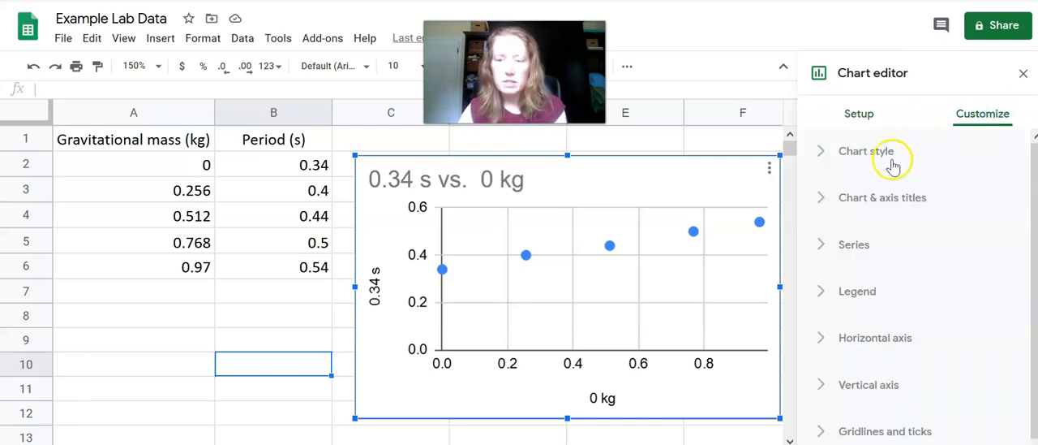
{"action": "left_click", "coordinate": [889, 197]}
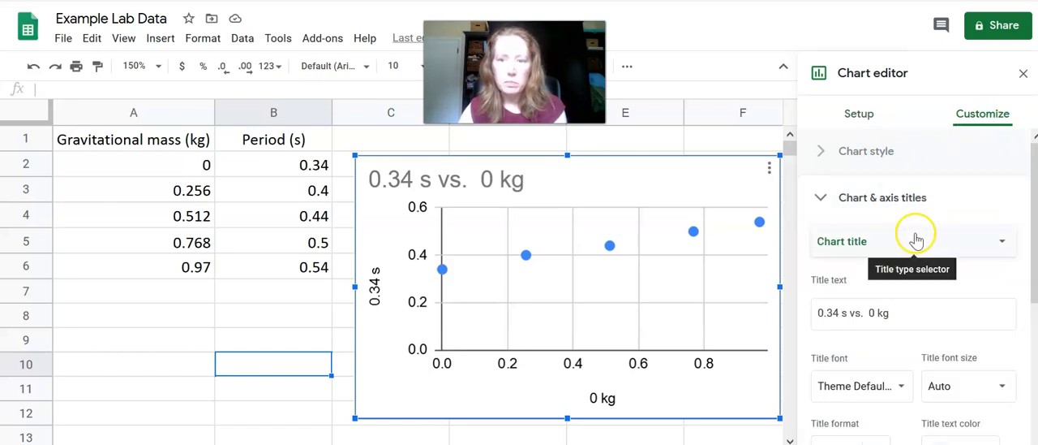
Set the chart title to How Gravitational Mass Affect Period
{"action": "left_click", "coordinate": [904, 313]}
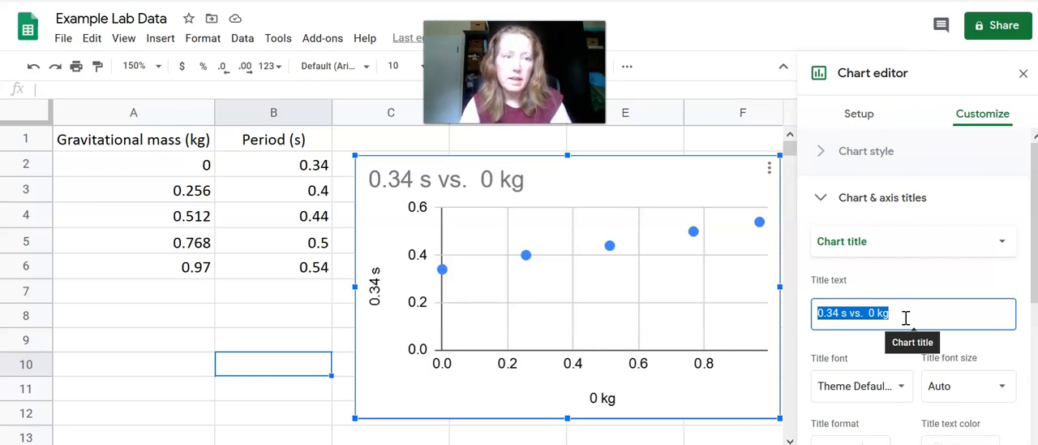
{"action": "type", "text": "How Gravitational Mass Affect"}
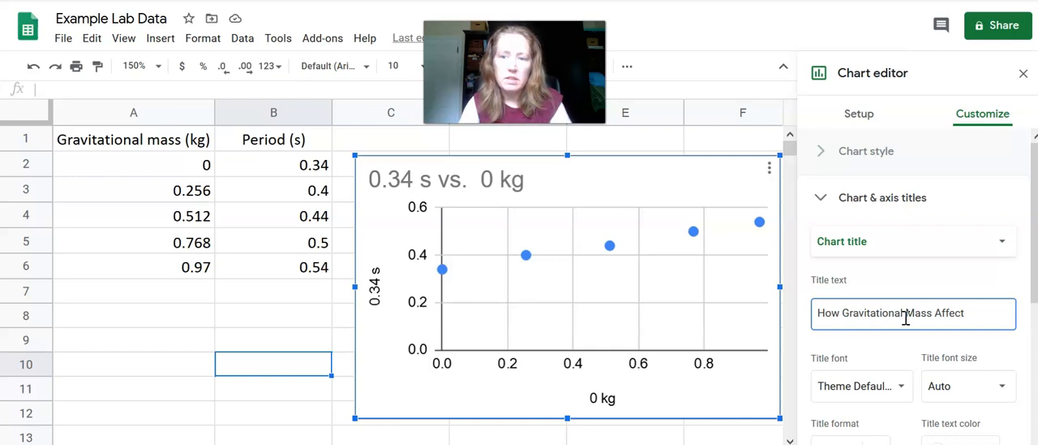
{"action": "type", "text": "Period"}
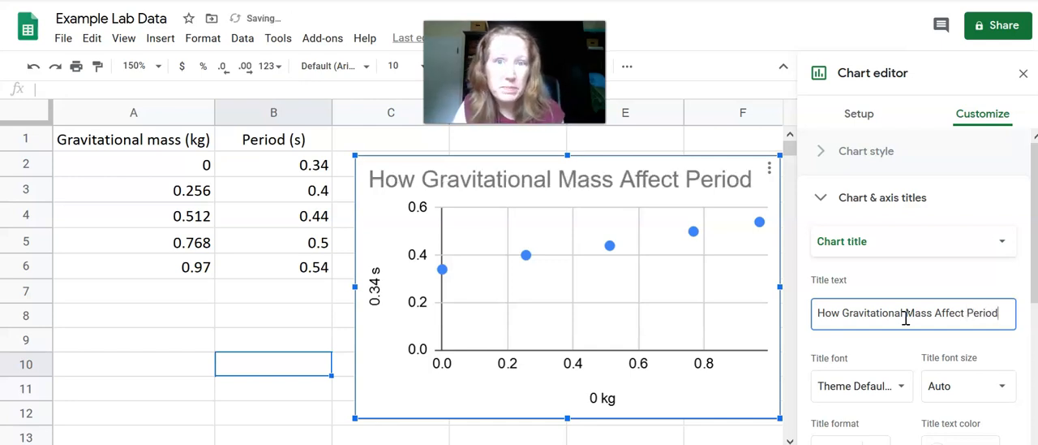
Replace the chart title with Period vs. Gravitational Mass
{"action": "left_click_drag", "start_coordinate": [1000, 316], "coordinate": [783, 308]}
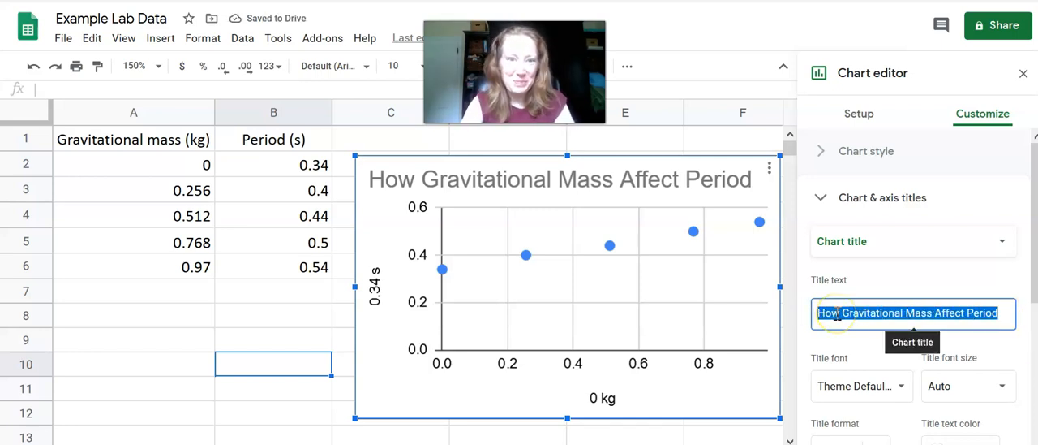
{"action": "type", "text": "Perio"}
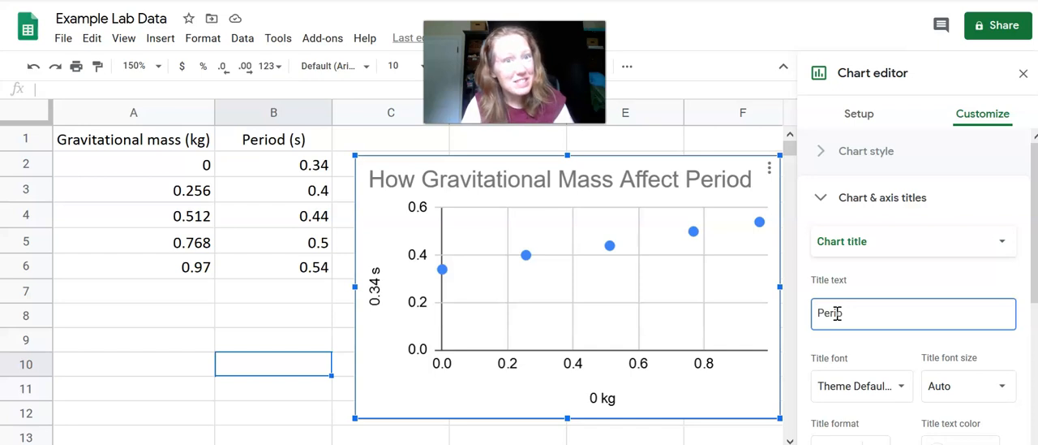
{"action": "type", "text": "d vs. Gra"}
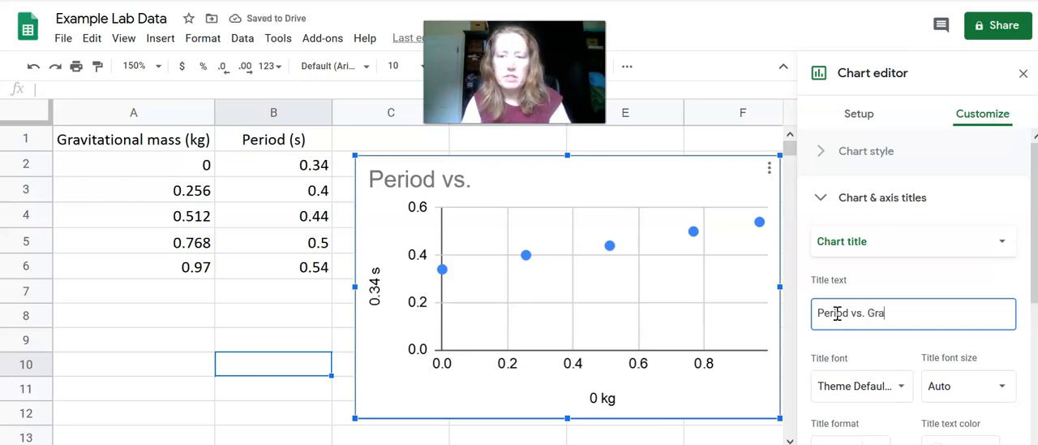
{"action": "type", "text": "itational Mass"}
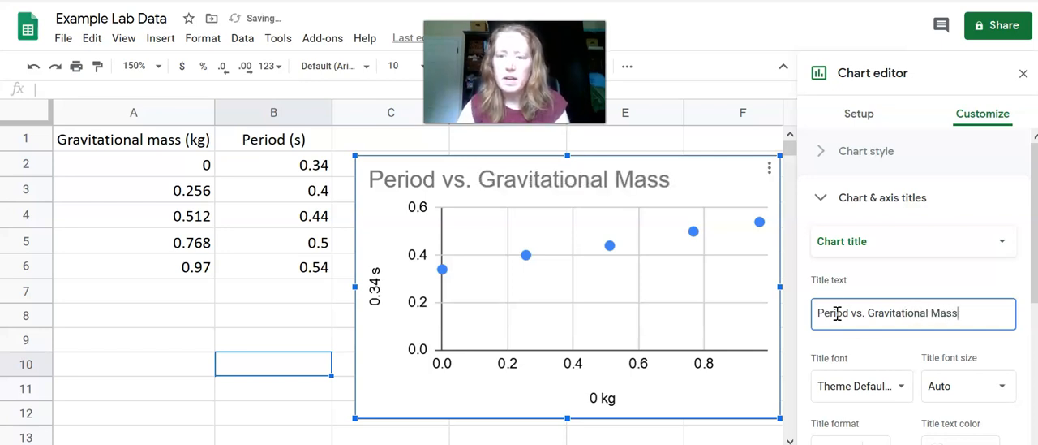
Add a trendline to the chart's data series
{"action": "scroll", "coordinate": [853, 340], "scroll_direction": "down", "scroll_amount": 2}
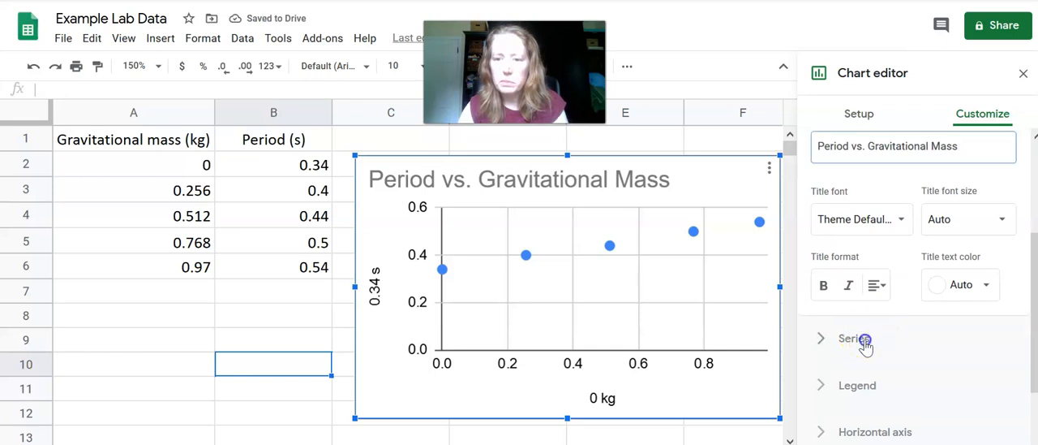
{"action": "left_click", "coordinate": [865, 343]}
{"action": "scroll", "coordinate": [875, 326], "scroll_direction": "down", "scroll_amount": 3}
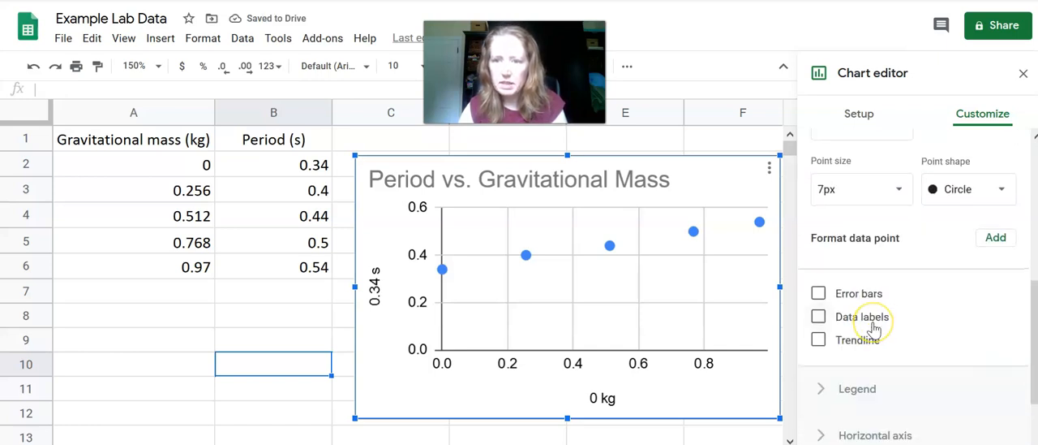
{"action": "scroll", "coordinate": [901, 332], "scroll_direction": "up", "scroll_amount": 2}
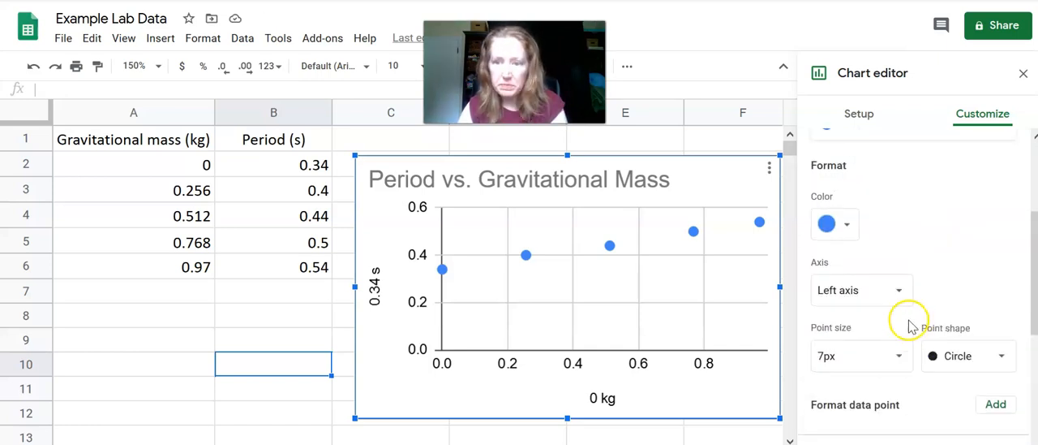
{"action": "scroll", "coordinate": [885, 310], "scroll_direction": "down", "scroll_amount": 2}
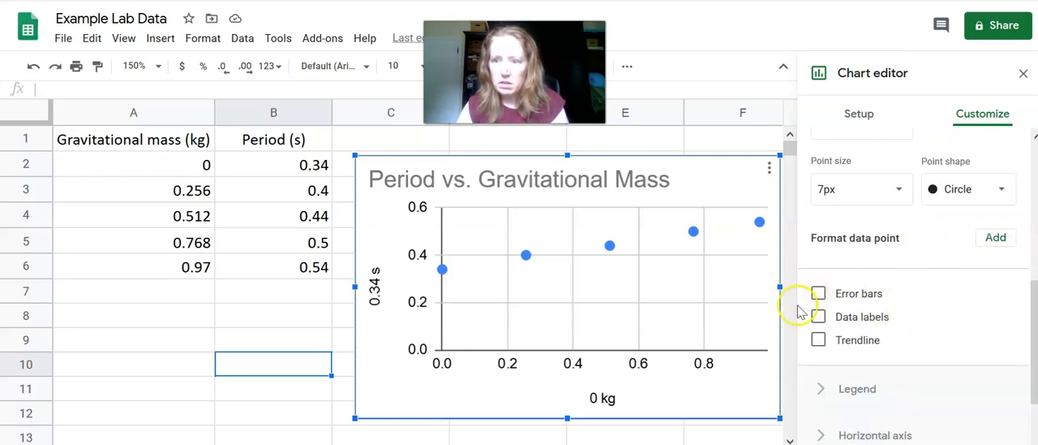
{"action": "left_click", "coordinate": [821, 341]}
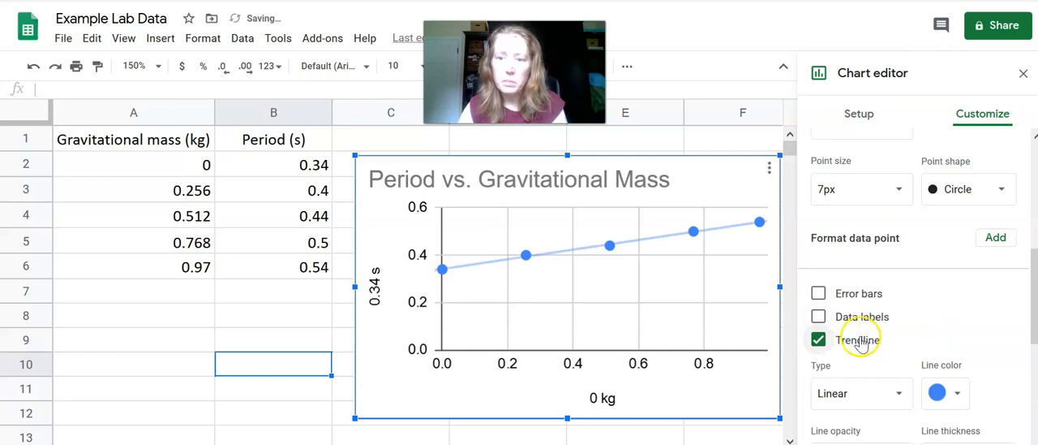
Show R² for the trendline and set its label to Use Equation
{"action": "scroll", "coordinate": [909, 349], "scroll_direction": "down", "scroll_amount": 1}
{"action": "scroll", "coordinate": [909, 348], "scroll_direction": "up", "scroll_amount": 3}
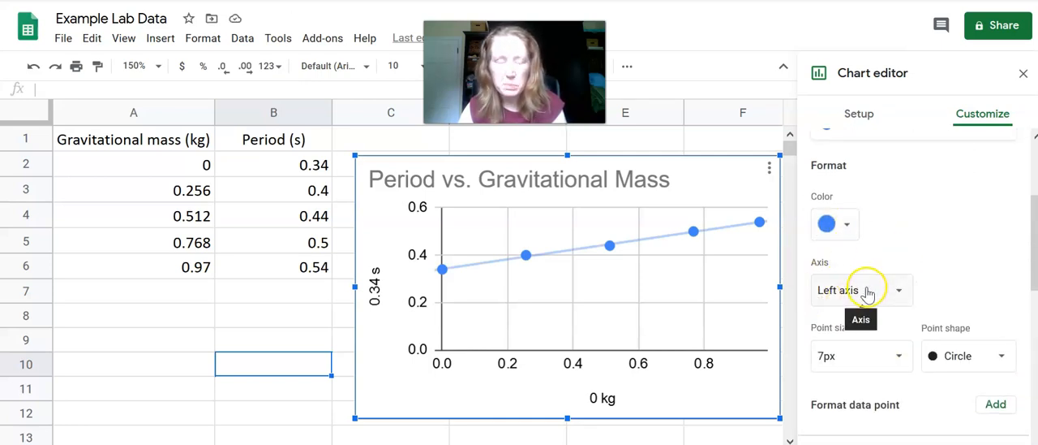
{"action": "scroll", "coordinate": [925, 300], "scroll_direction": "down", "scroll_amount": 3}
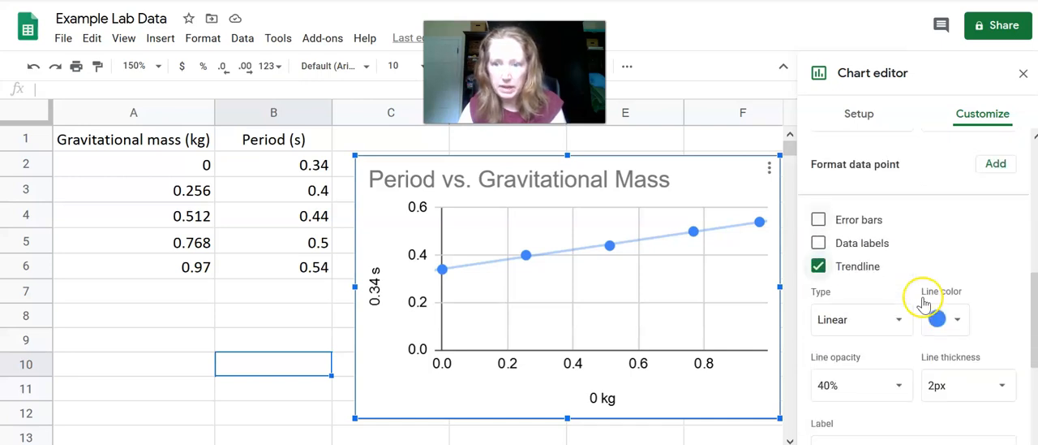
{"action": "scroll", "coordinate": [923, 302], "scroll_direction": "down", "scroll_amount": 1}
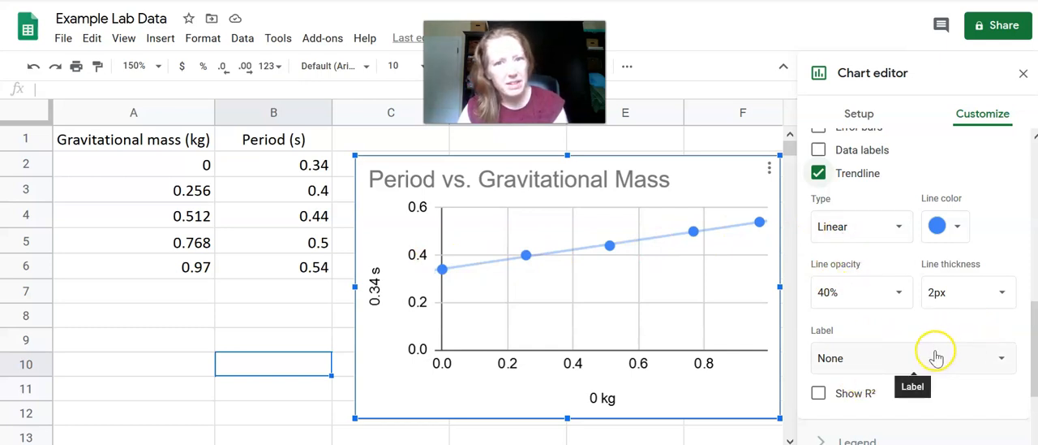
{"action": "left_click", "coordinate": [832, 398]}
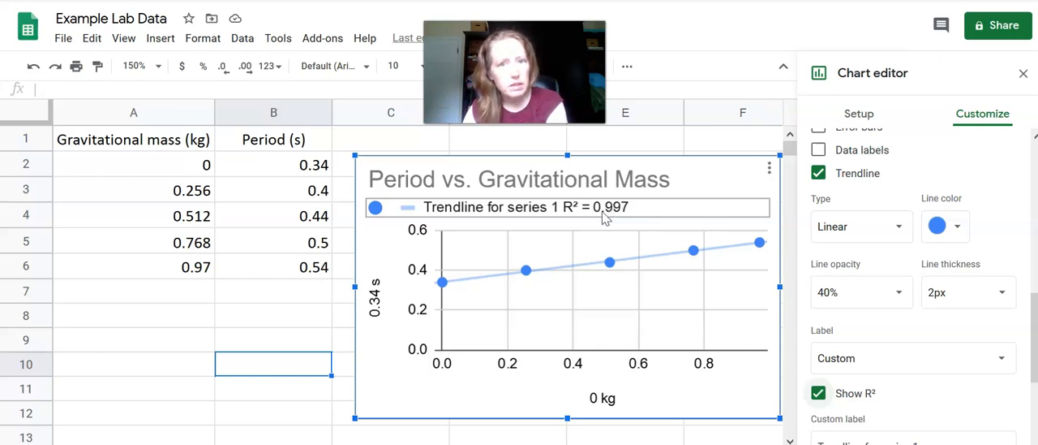
{"action": "left_click", "coordinate": [878, 368]}
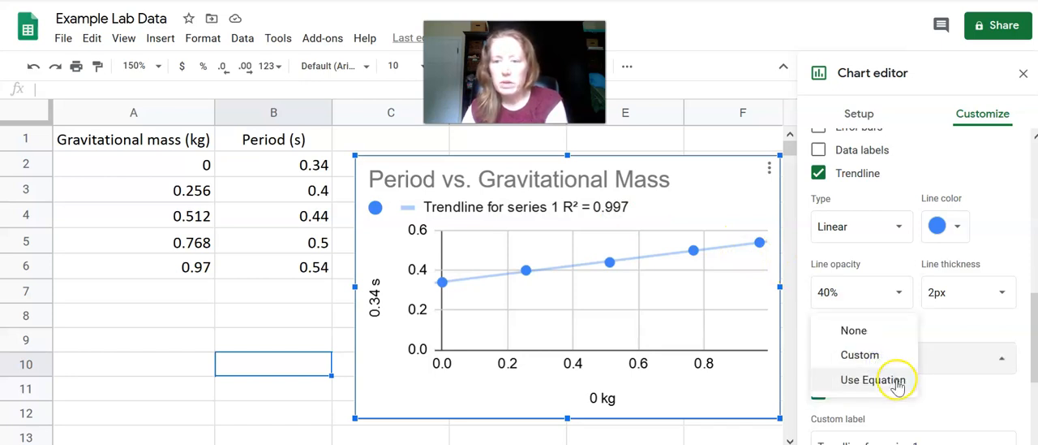
{"action": "left_click", "coordinate": [897, 379]}
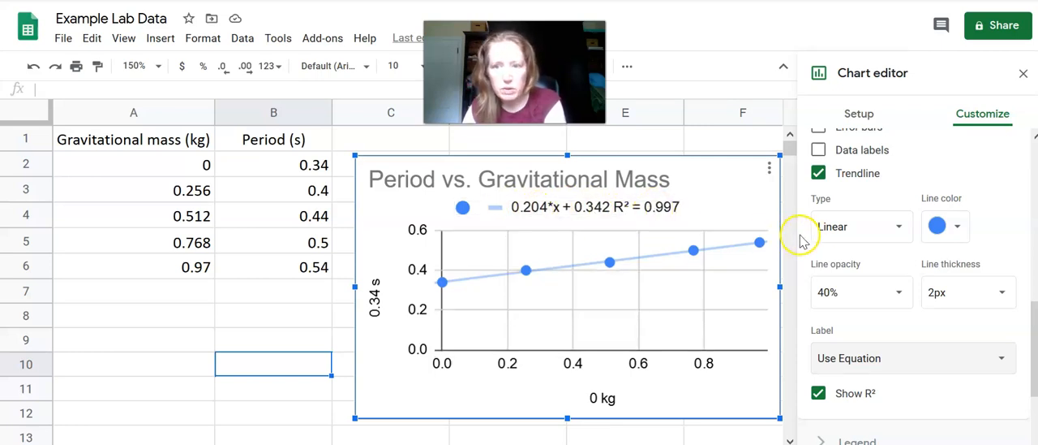
Try the Polynomial and then the Power Series trendline types
{"action": "left_click", "coordinate": [875, 230]}
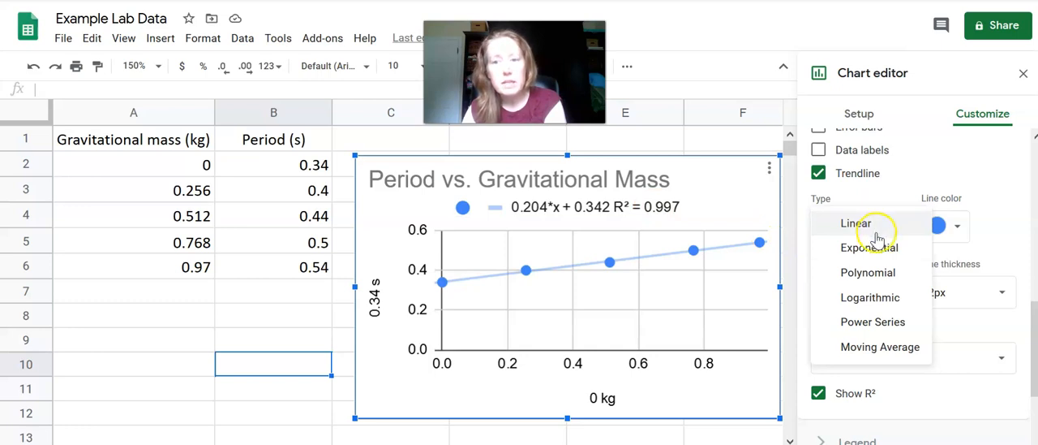
{"action": "left_click", "coordinate": [896, 273]}
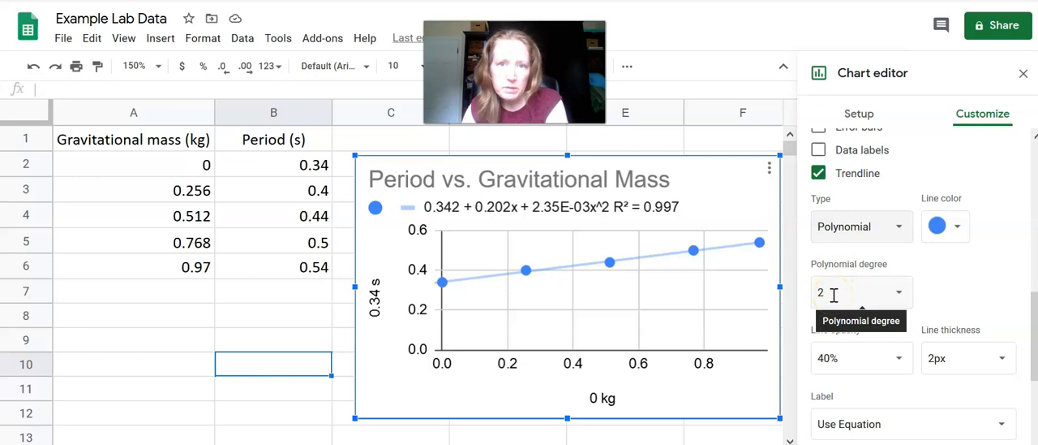
{"action": "left_click", "coordinate": [831, 228]}
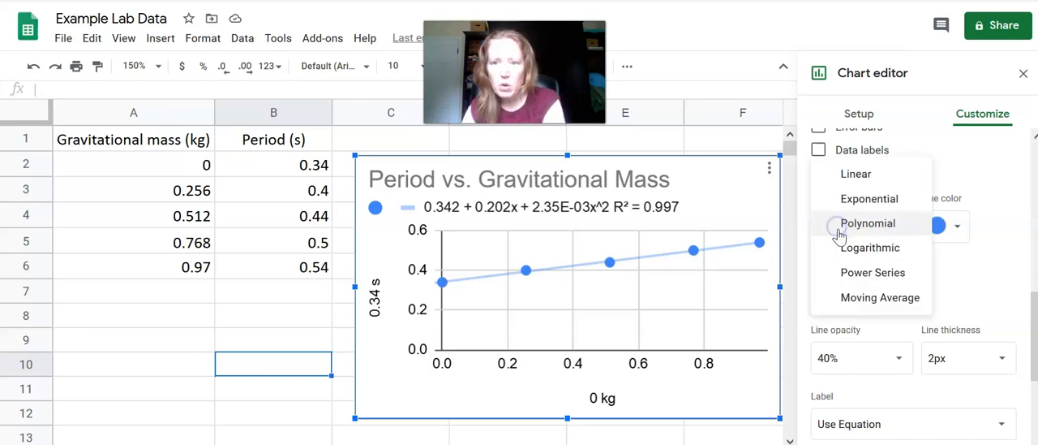
{"action": "left_click", "coordinate": [858, 275]}
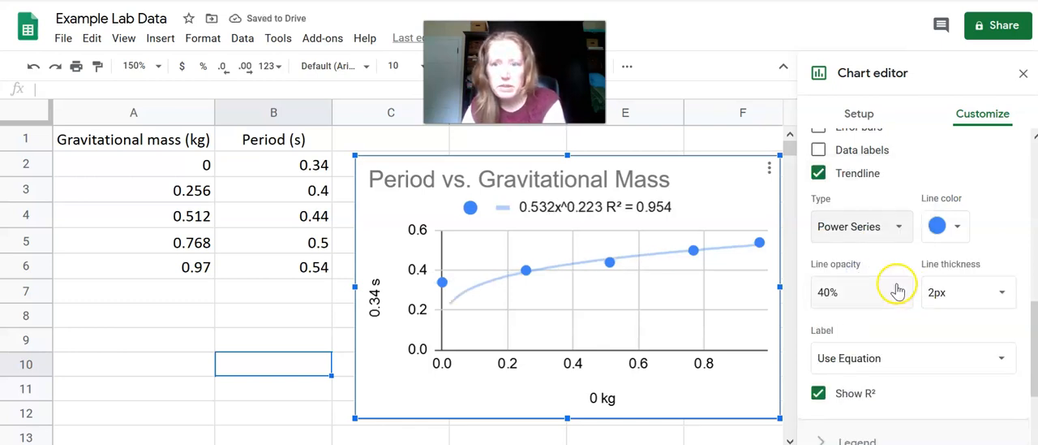
Switch the trendline type to Polynomial and then back to Linear
{"action": "left_click", "coordinate": [895, 229]}
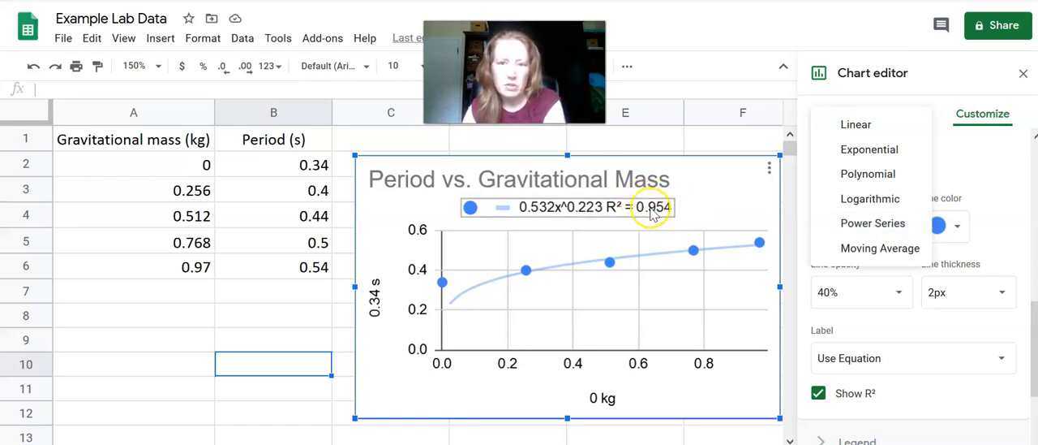
{"action": "left_click", "coordinate": [862, 175]}
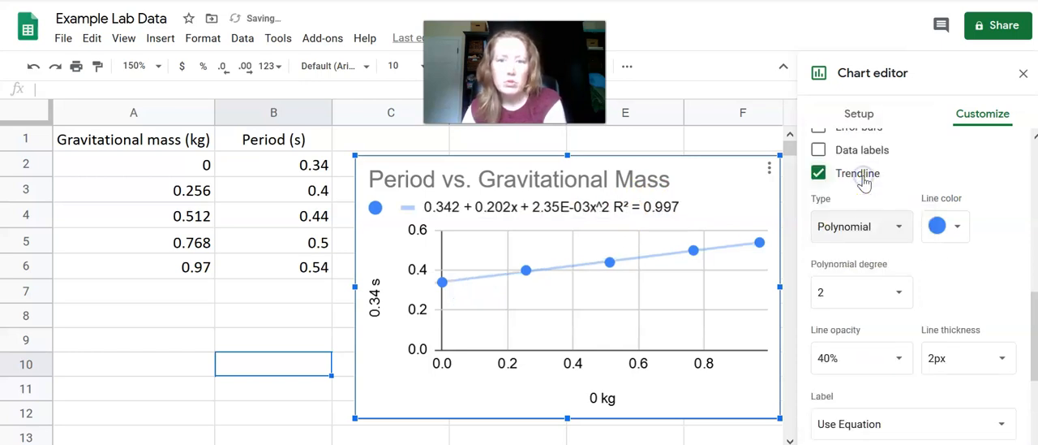
{"action": "left_click", "coordinate": [848, 233]}
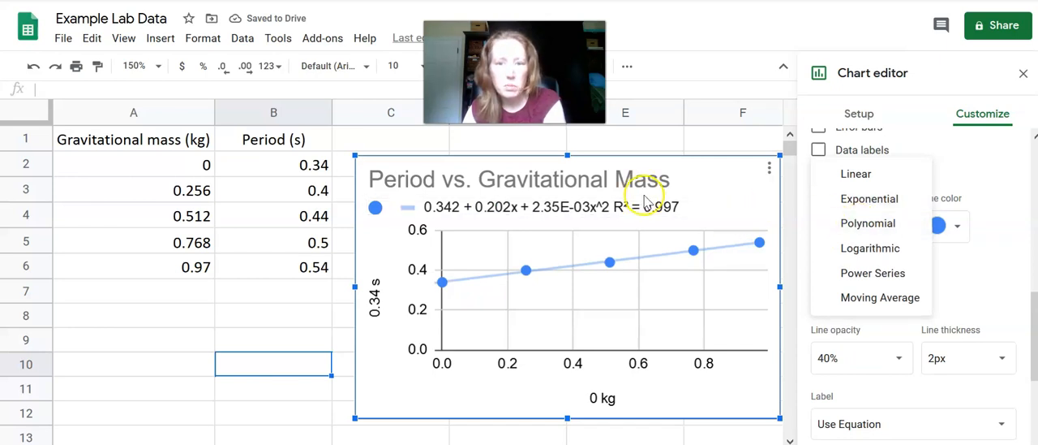
{"action": "left_click", "coordinate": [860, 172]}
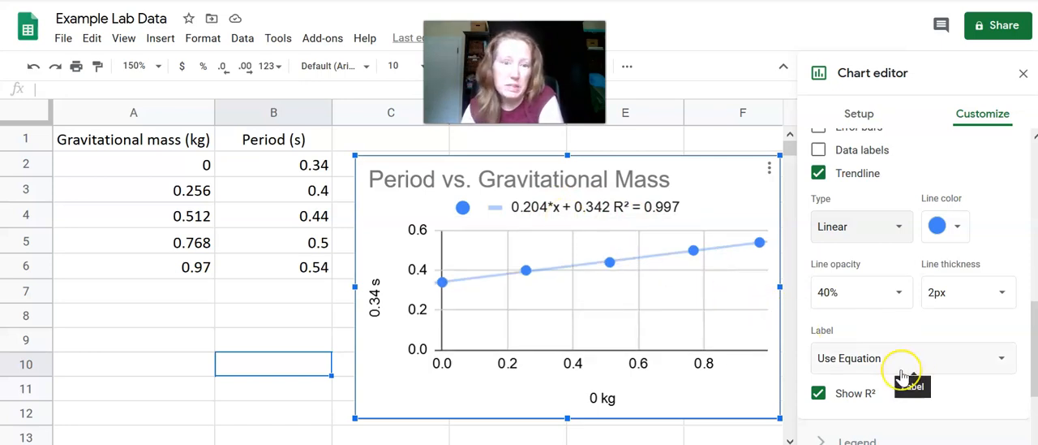
Expand the horizontal axis settings and look through its label, axis order, min/max and scale options
{"action": "scroll", "coordinate": [902, 375], "scroll_direction": "down", "scroll_amount": 2}
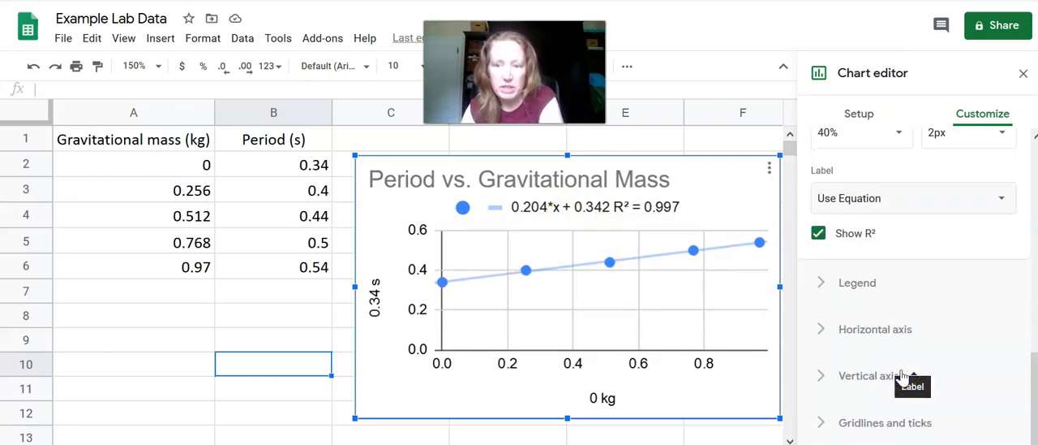
{"action": "left_click", "coordinate": [878, 333]}
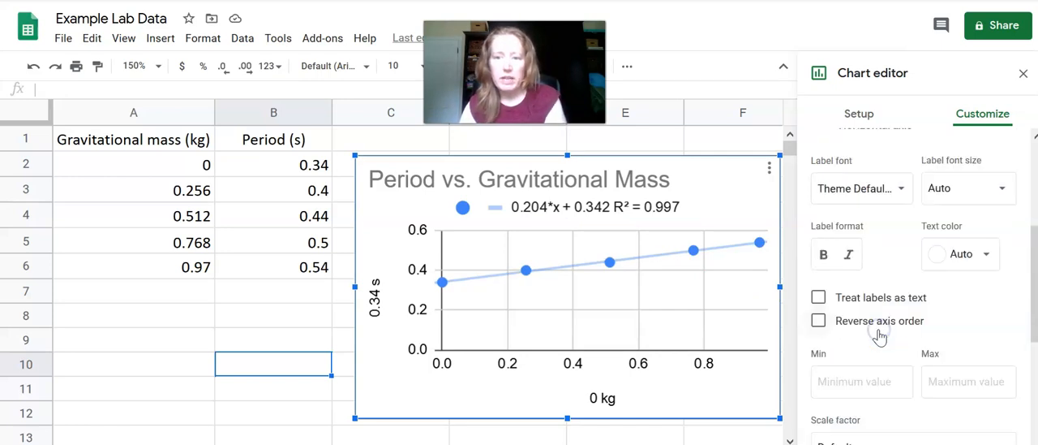
{"action": "scroll", "coordinate": [927, 278], "scroll_direction": "up", "scroll_amount": 3}
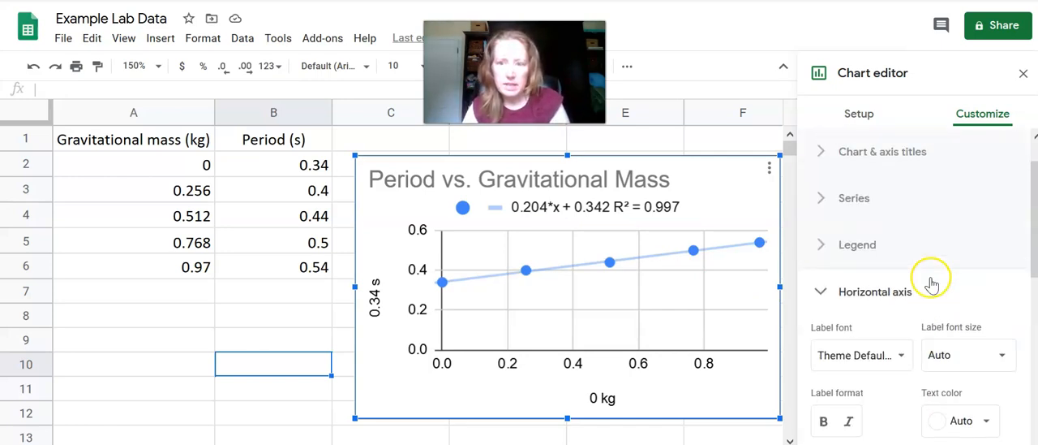
{"action": "scroll", "coordinate": [936, 280], "scroll_direction": "down", "scroll_amount": 3}
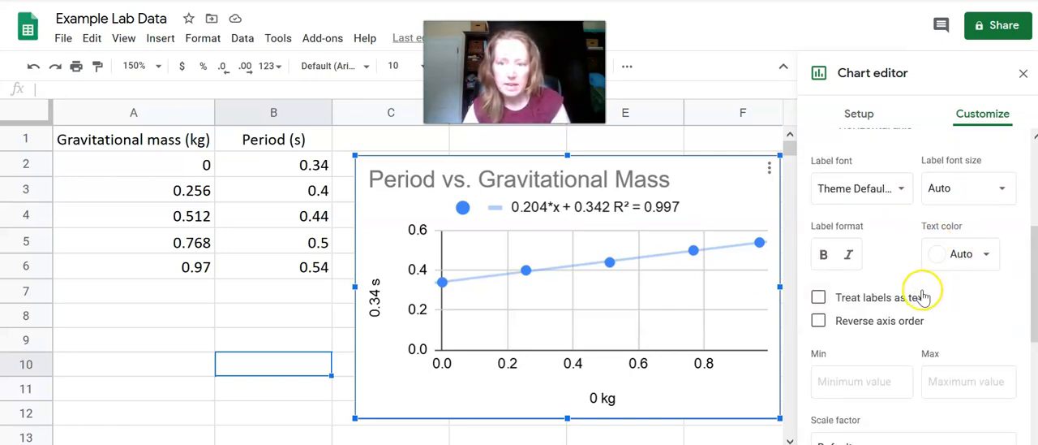
{"action": "scroll", "coordinate": [961, 308], "scroll_direction": "down", "scroll_amount": 2}
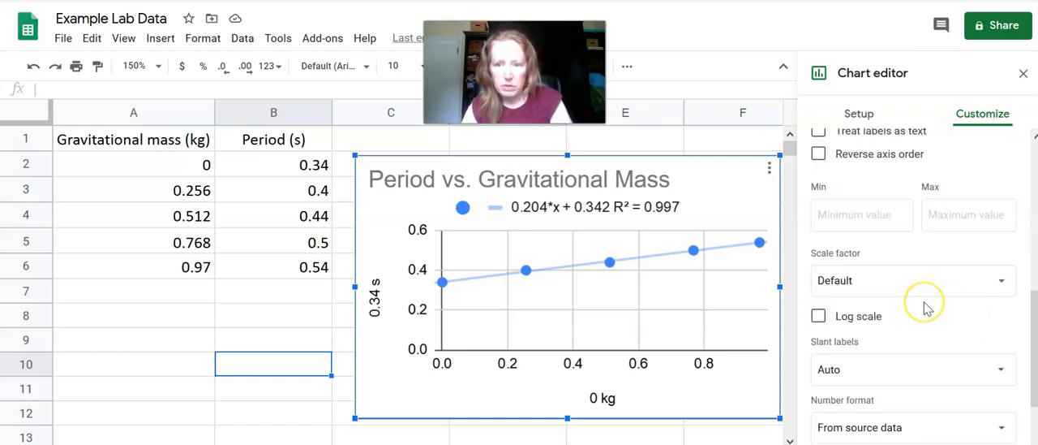
{"action": "scroll", "coordinate": [927, 308], "scroll_direction": "down", "scroll_amount": 2}
{"action": "scroll", "coordinate": [925, 306], "scroll_direction": "up", "scroll_amount": 3}
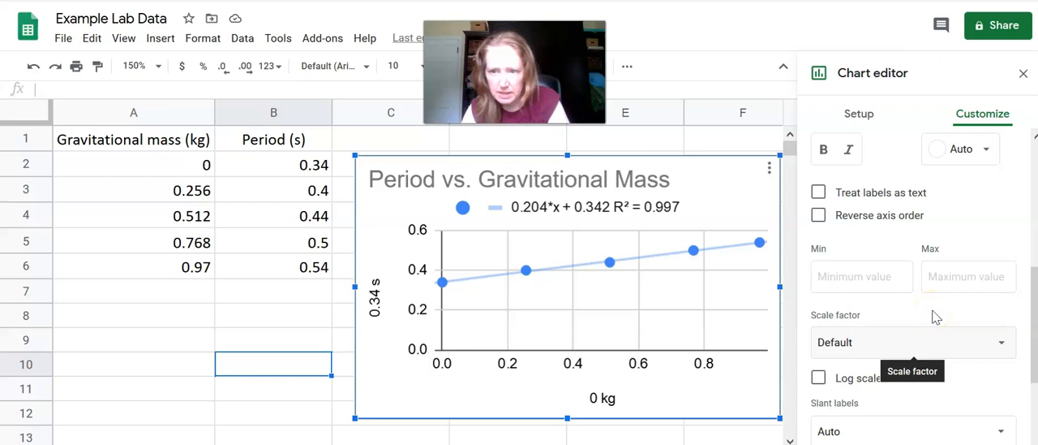
{"action": "scroll", "coordinate": [936, 316], "scroll_direction": "up", "scroll_amount": 2}
{"action": "scroll", "coordinate": [934, 317], "scroll_direction": "down", "scroll_amount": 1}
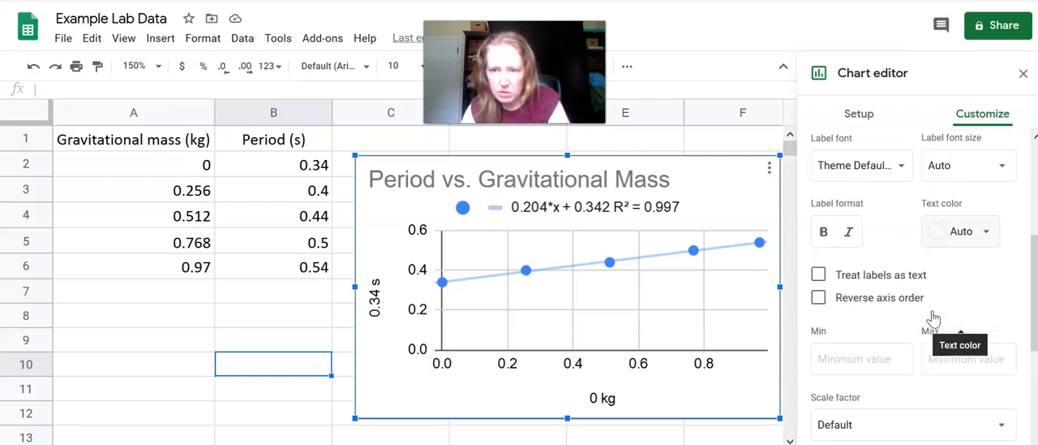
{"action": "scroll", "coordinate": [932, 316], "scroll_direction": "down", "scroll_amount": 2}
{"action": "scroll", "coordinate": [934, 316], "scroll_direction": "up", "scroll_amount": 3}
{"action": "scroll", "coordinate": [935, 316], "scroll_direction": "down", "scroll_amount": 2}
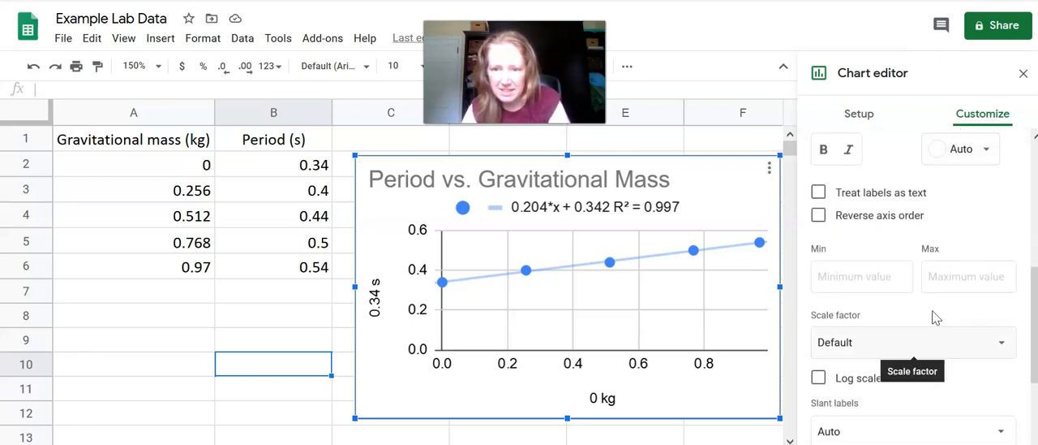
{"action": "scroll", "coordinate": [934, 313], "scroll_direction": "down", "scroll_amount": 2}
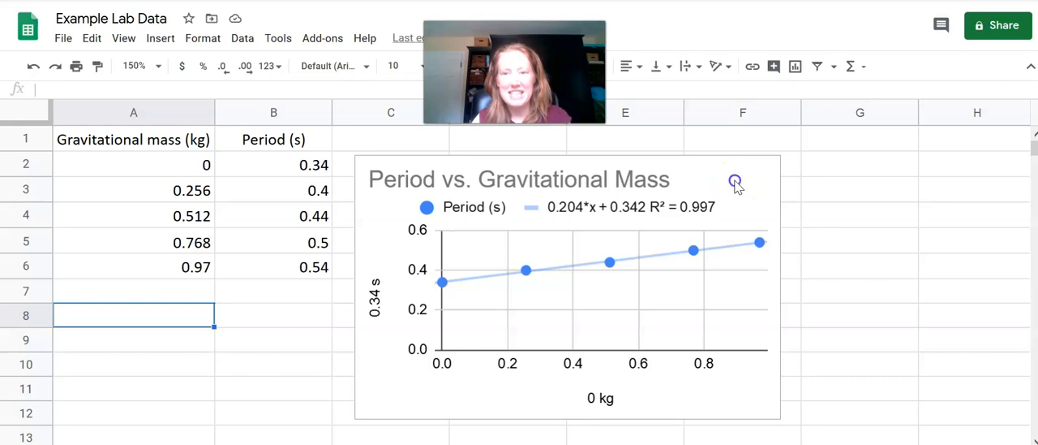
Reopen the chart editor's axis titles and set the vertical axis title to Period (s)
{"action": "left_click", "coordinate": [734, 183]}
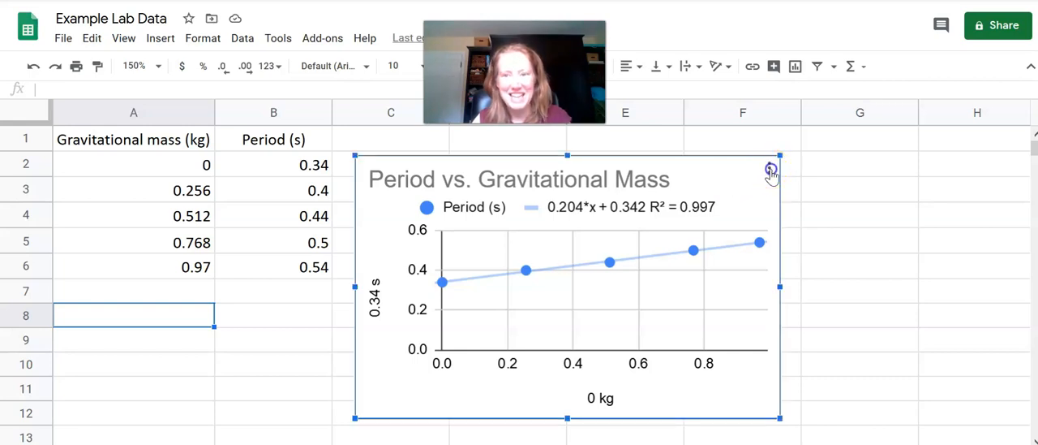
{"action": "left_click", "coordinate": [770, 171]}
{"action": "left_click", "coordinate": [771, 196]}
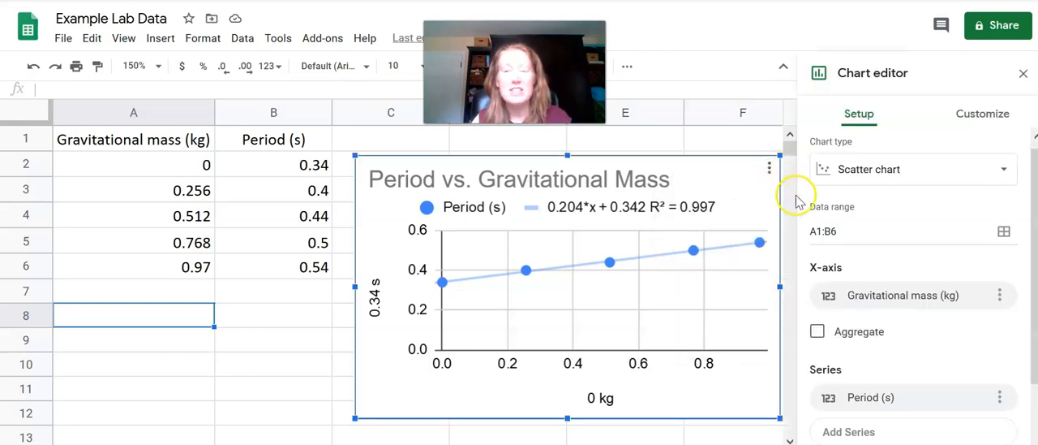
{"action": "left_click", "coordinate": [983, 116]}
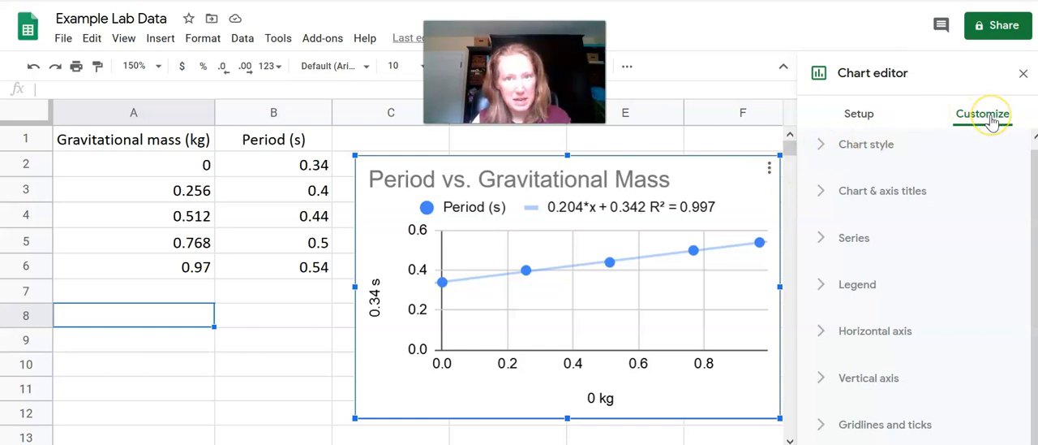
{"action": "left_click", "coordinate": [904, 197]}
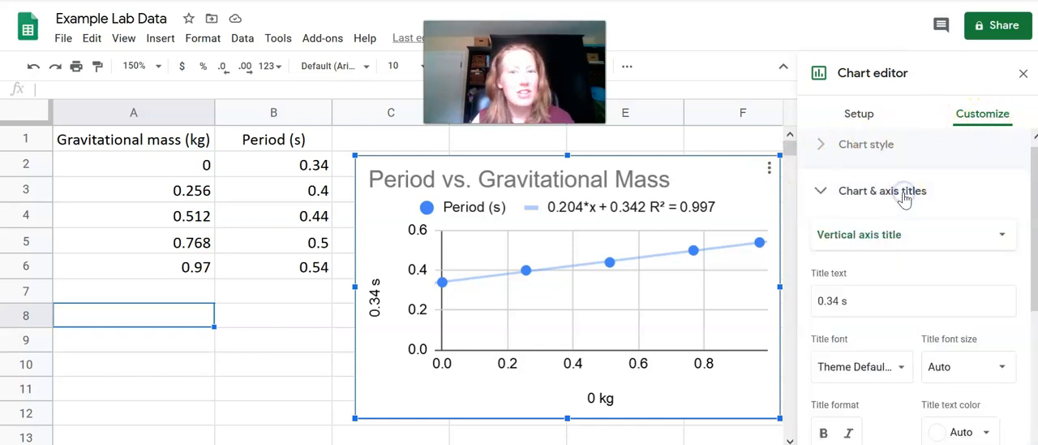
{"action": "scroll", "coordinate": [919, 223], "scroll_direction": "down", "scroll_amount": 2}
{"action": "scroll", "coordinate": [920, 224], "scroll_direction": "up", "scroll_amount": 2}
{"action": "mouse_move", "coordinate": [860, 302]}
{"action": "left_mouse_down"}
{"action": "mouse_move", "coordinate": [796, 313]}
{"action": "mouse_move", "coordinate": [871, 301]}
{"action": "left_mouse_up"}
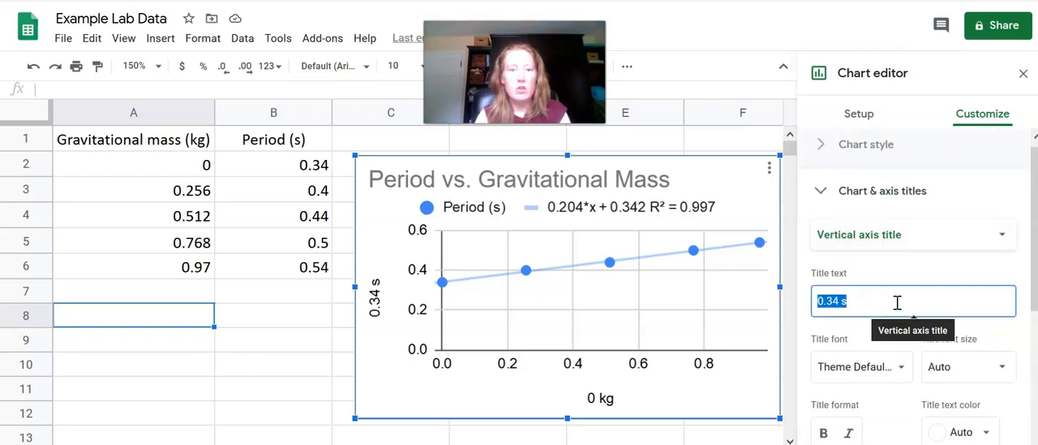
{"action": "type", "text": "Period (s"}
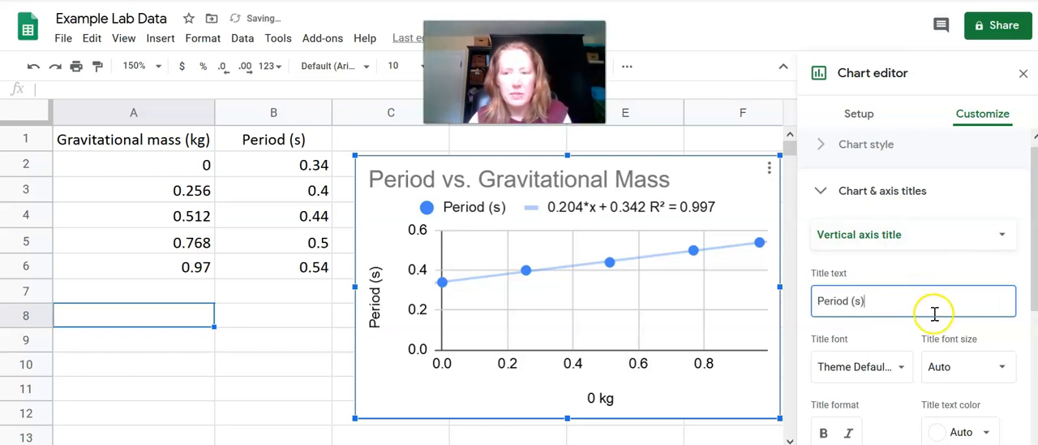
Set the horizontal axis title to Gravitational Mass (kg)
{"action": "scroll", "coordinate": [933, 312], "scroll_direction": "down", "scroll_amount": 2}
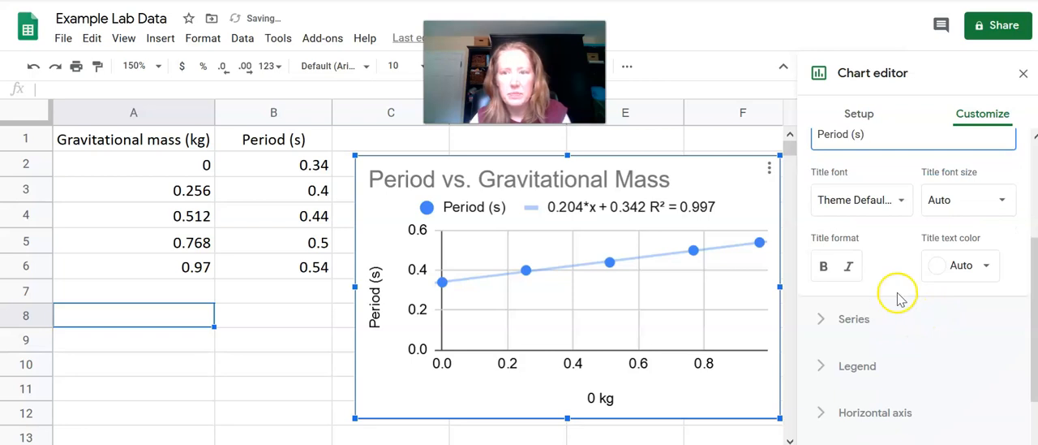
{"action": "scroll", "coordinate": [898, 296], "scroll_direction": "up", "scroll_amount": 2}
{"action": "scroll", "coordinate": [898, 296], "scroll_direction": "down", "scroll_amount": 2}
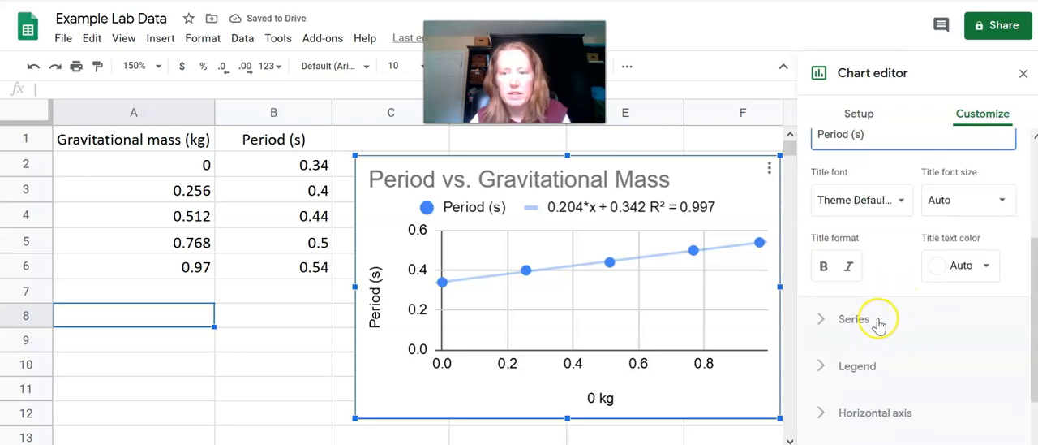
{"action": "scroll", "coordinate": [922, 299], "scroll_direction": "up", "scroll_amount": 2}
{"action": "left_click", "coordinate": [996, 235]}
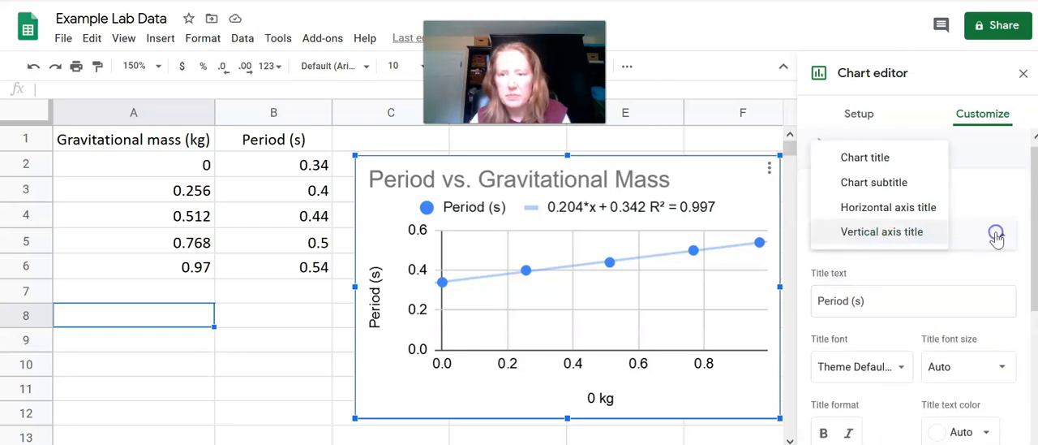
{"action": "left_click", "coordinate": [876, 207]}
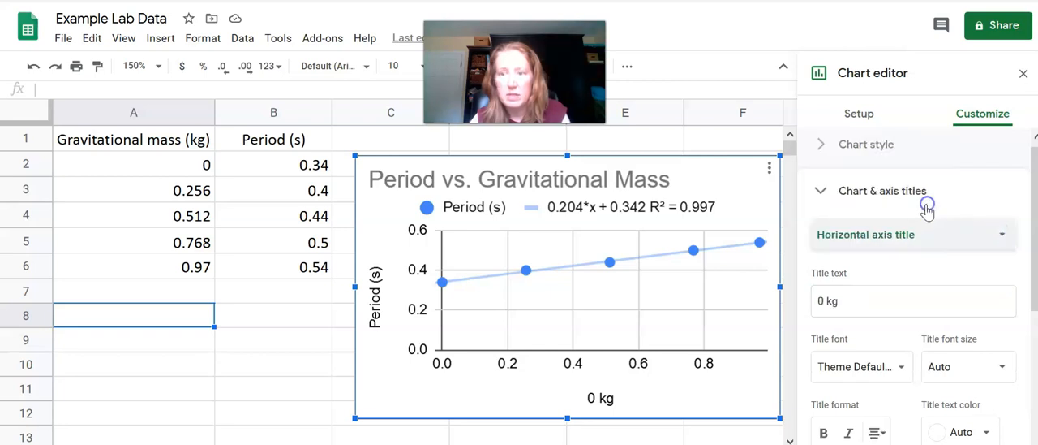
{"action": "left_click", "coordinate": [874, 309]}
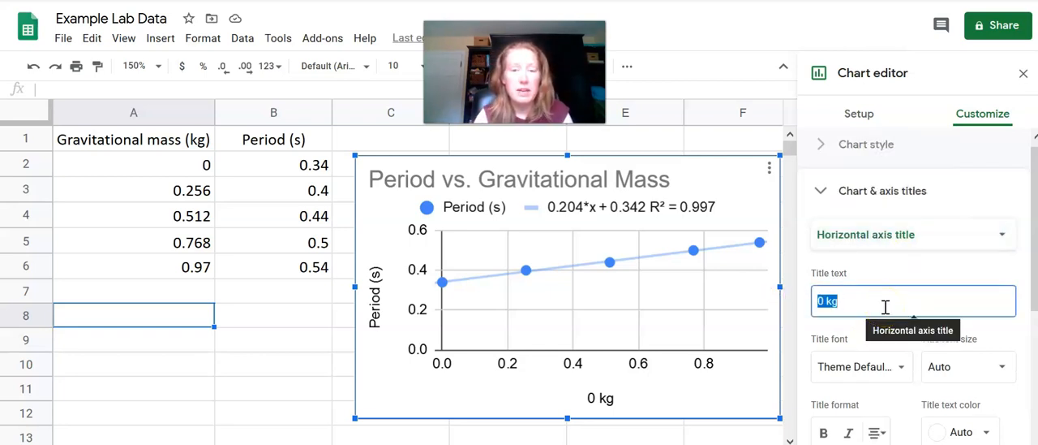
{"action": "type", "text": "Grav"}
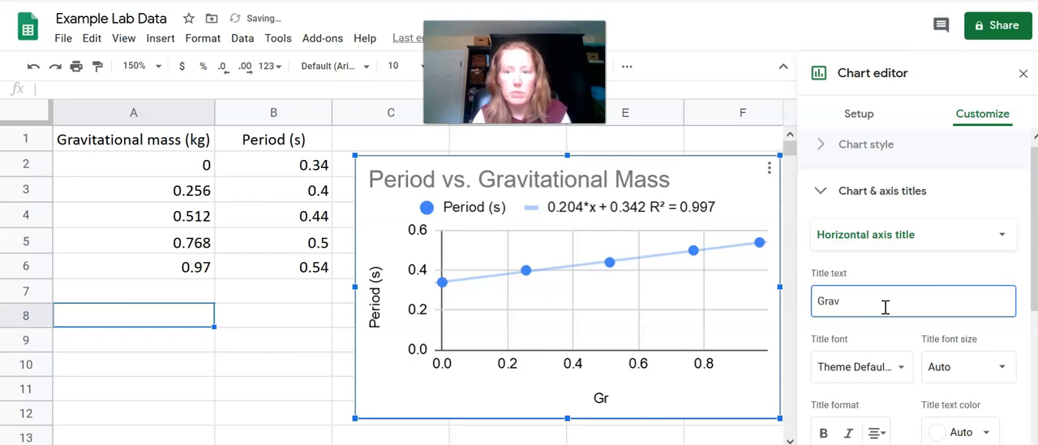
{"action": "type", "text": "itationa"}
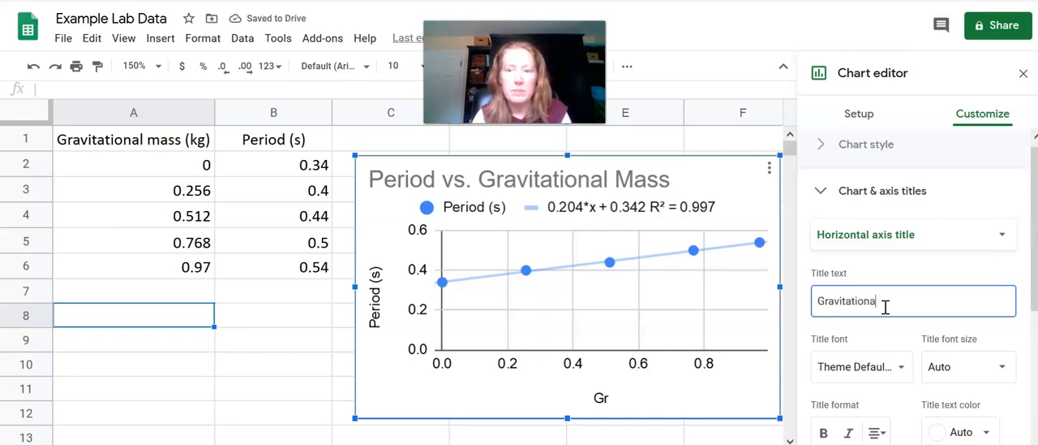
{"action": "type", "text": "l Mass ("}
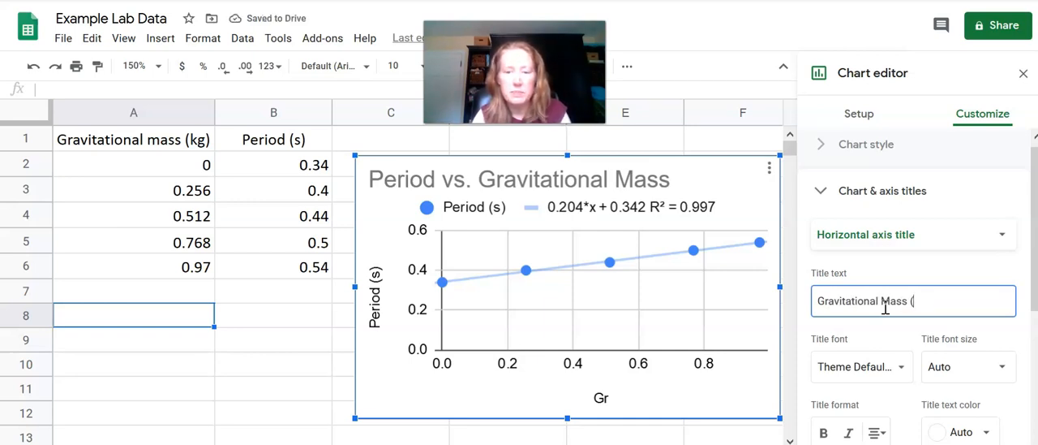
{"action": "type", "text": "kg"}
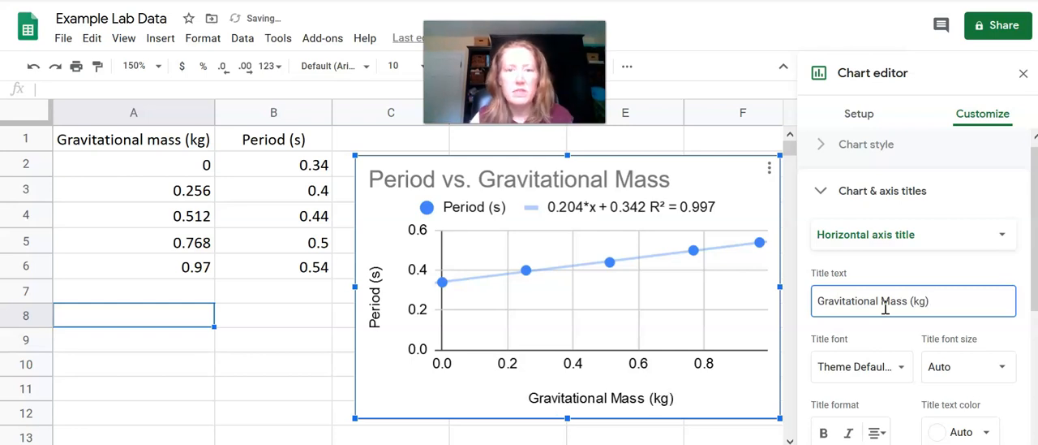
{"action": "key", "text": "BackSpace"}
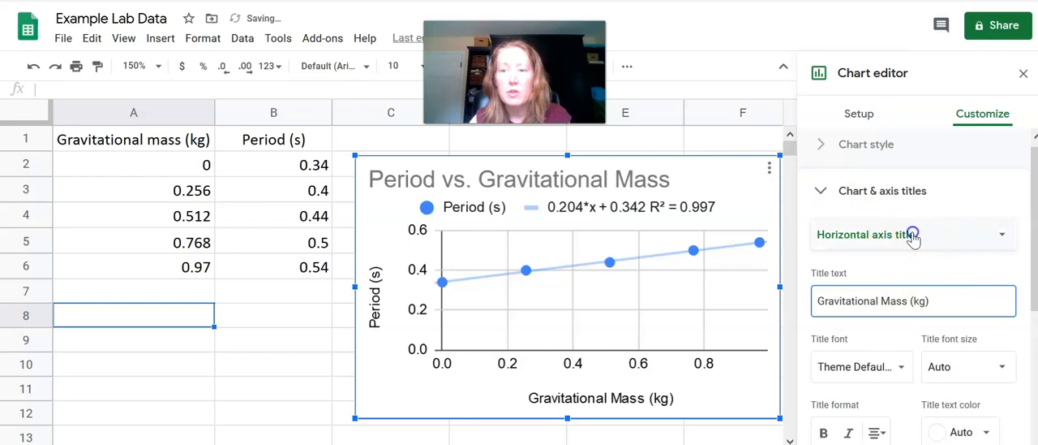
Check the chart title settings and close the chart editor
{"action": "left_click", "coordinate": [914, 235]}
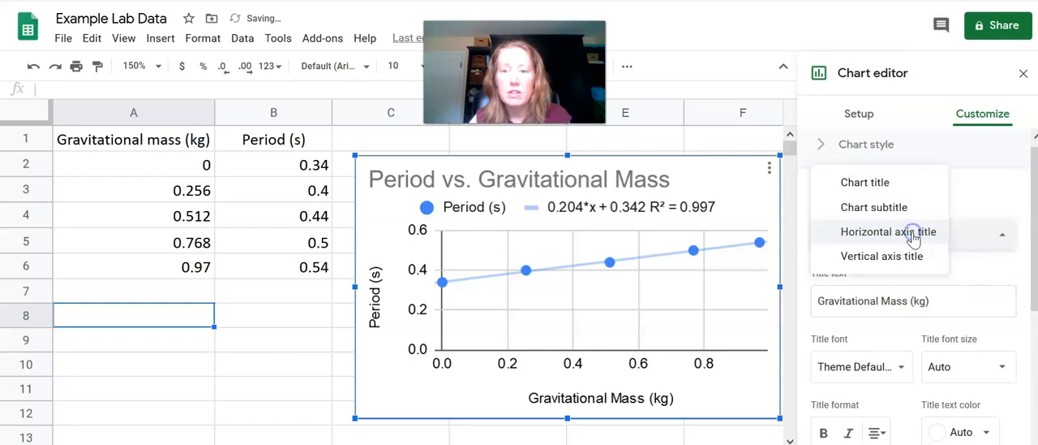
{"action": "left_click", "coordinate": [903, 183]}
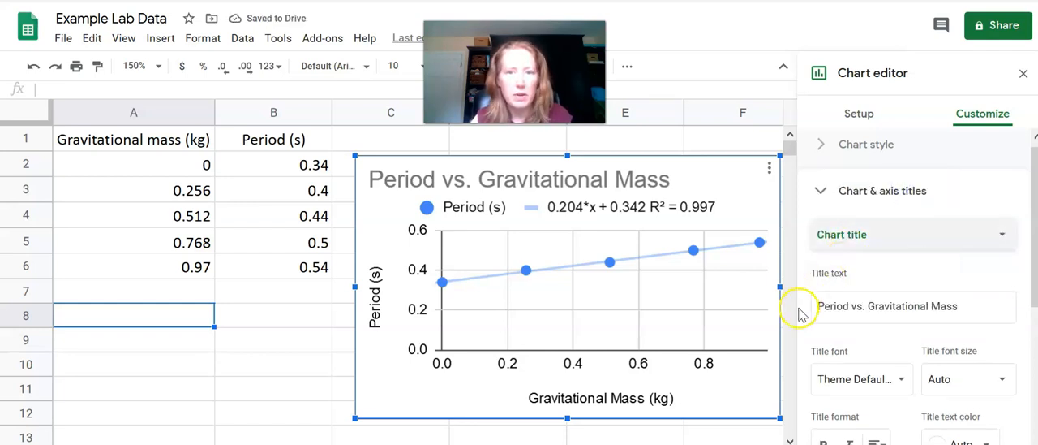
{"action": "left_click", "coordinate": [328, 339]}
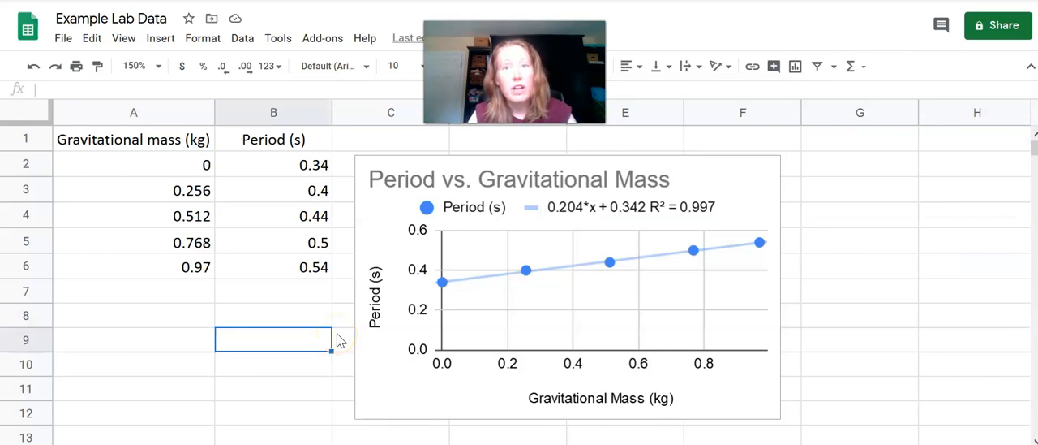